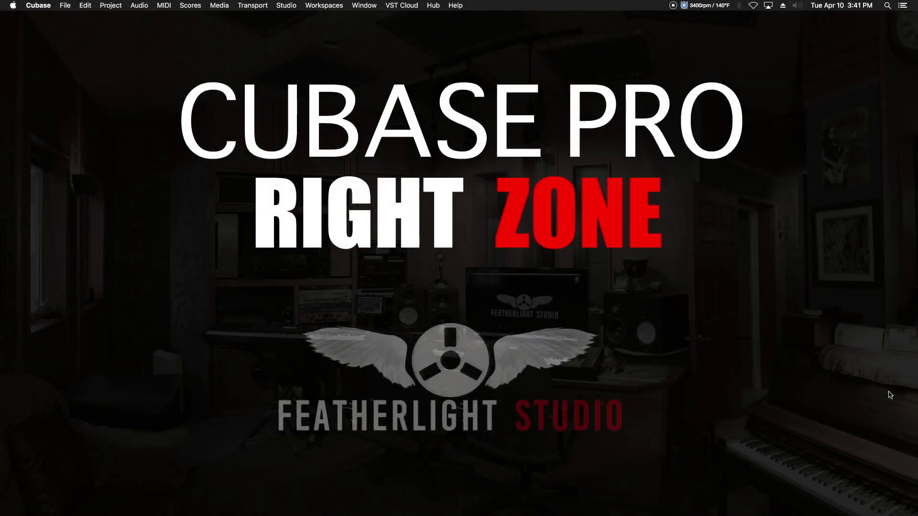
Restore the untitled project window showing the AUDIO 1, HALion Sonic SE 01 and Sampler Track tracks
click(861, 503)
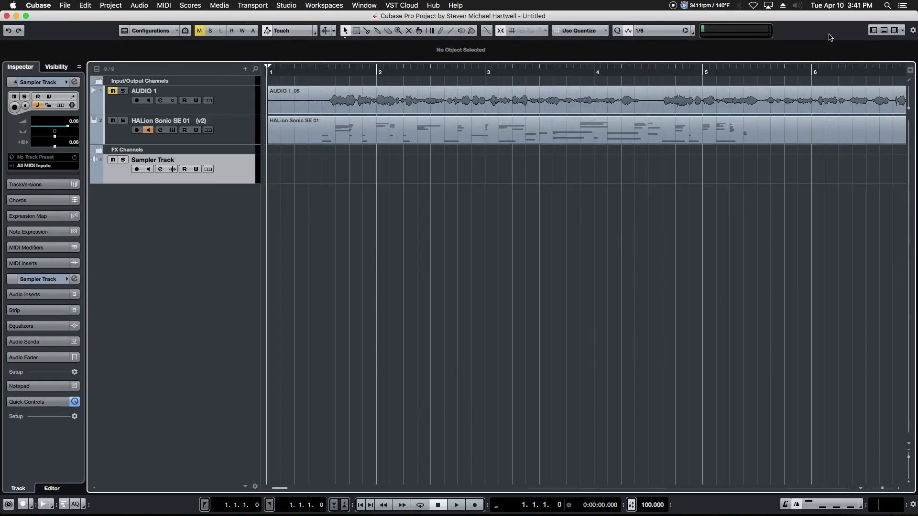
Show the right zone, activate HALion Sonic SE in the VSTi rack, and open its editor
click(894, 31)
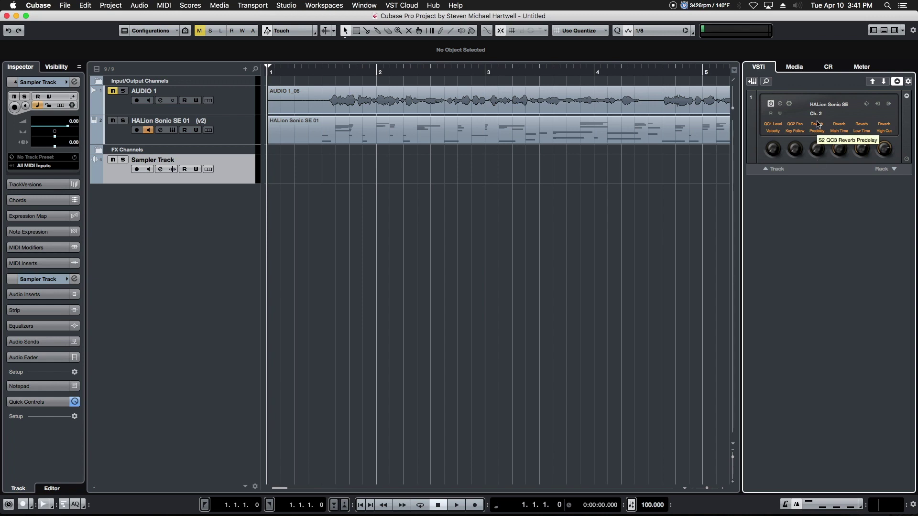
click(771, 105)
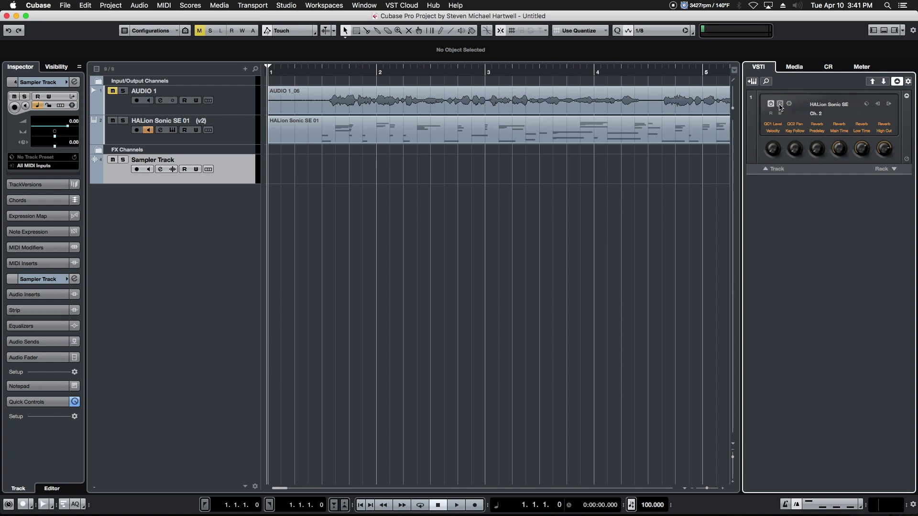
click(780, 104)
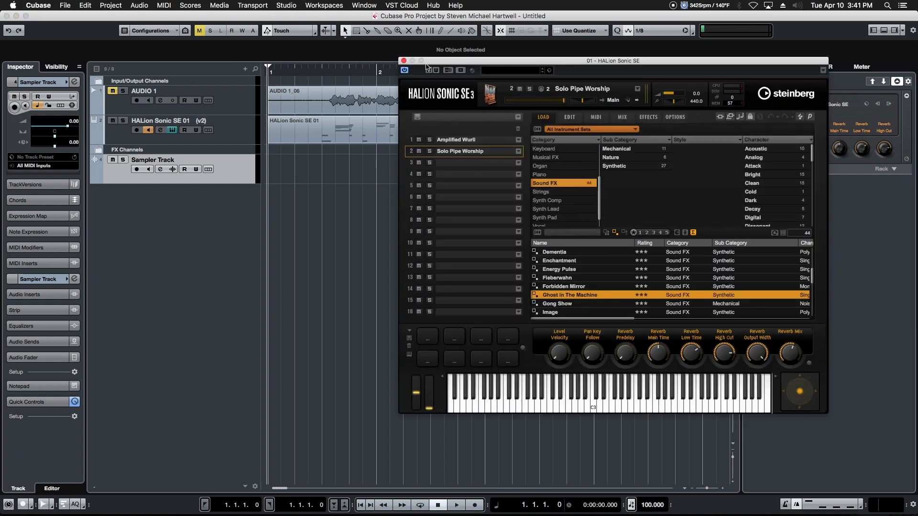
Close and reopen the HALion Sonic SE editor, then bring up its preset options menu
click(403, 60)
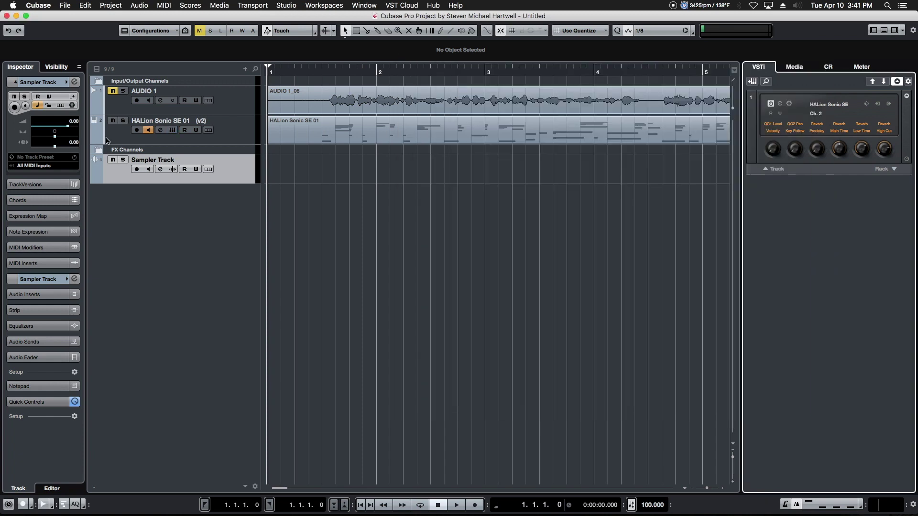
click(173, 131)
click(173, 131)
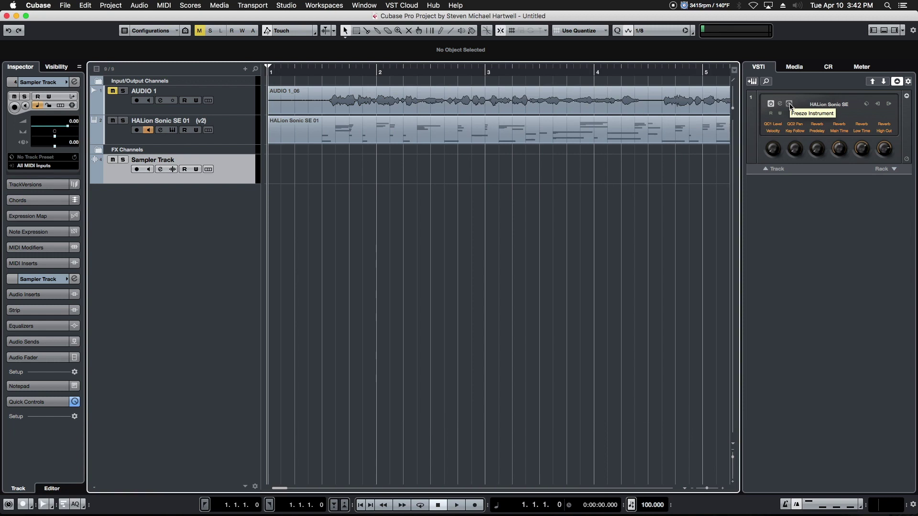
click(868, 106)
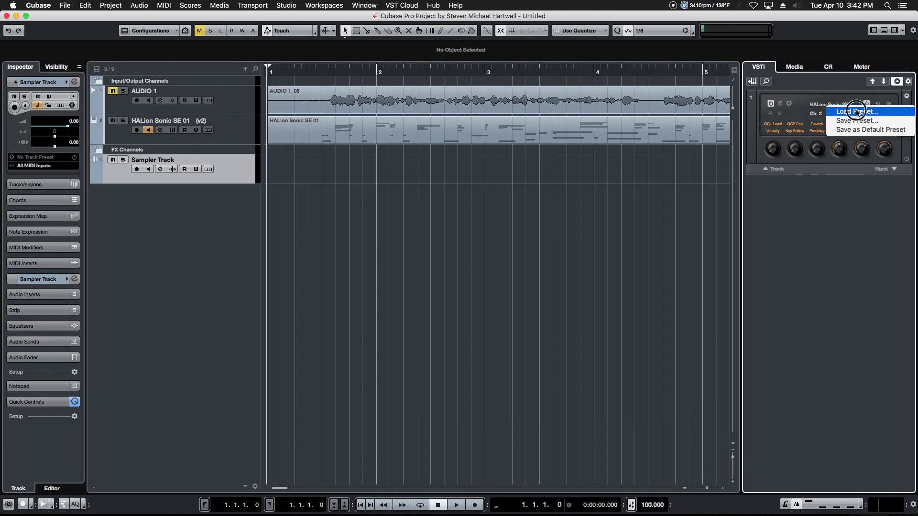
click(858, 112)
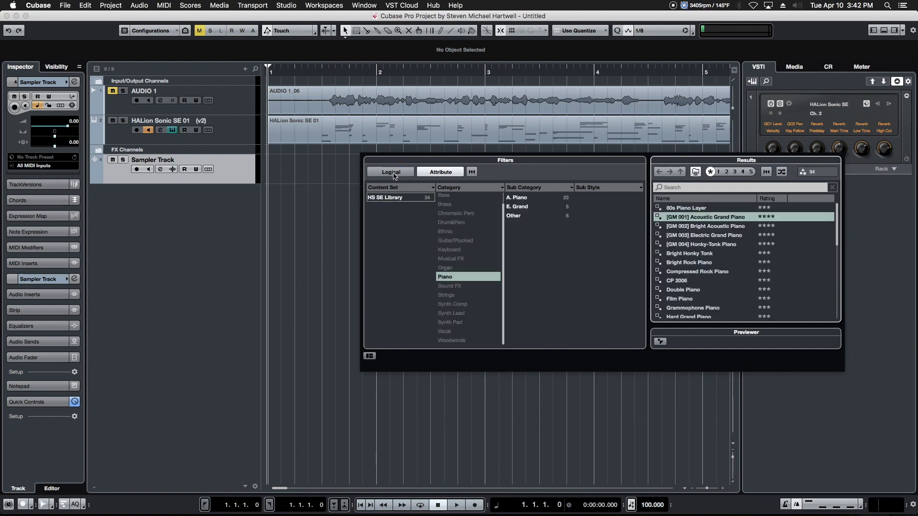
click(869, 211)
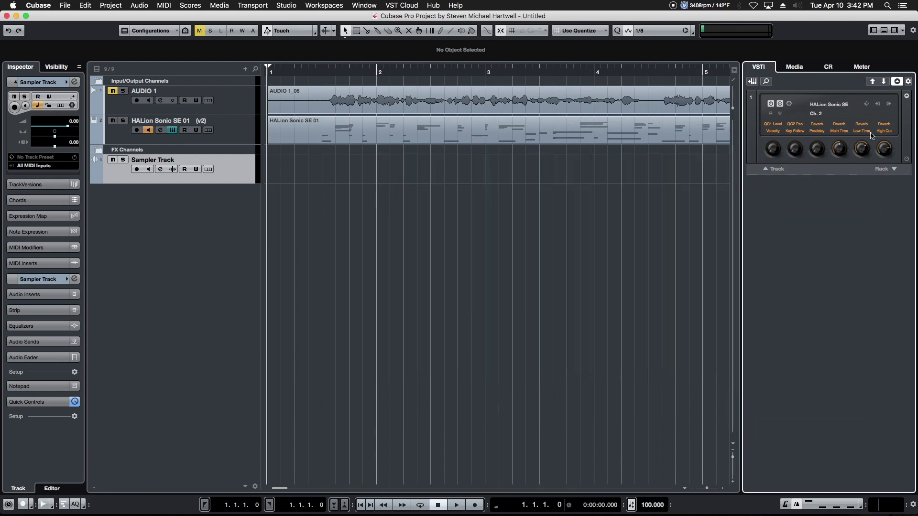
click(887, 106)
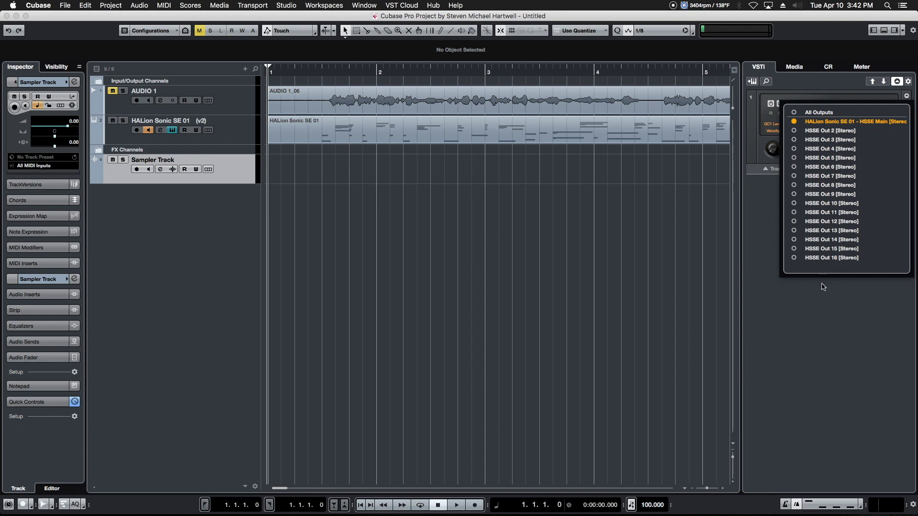
click(823, 320)
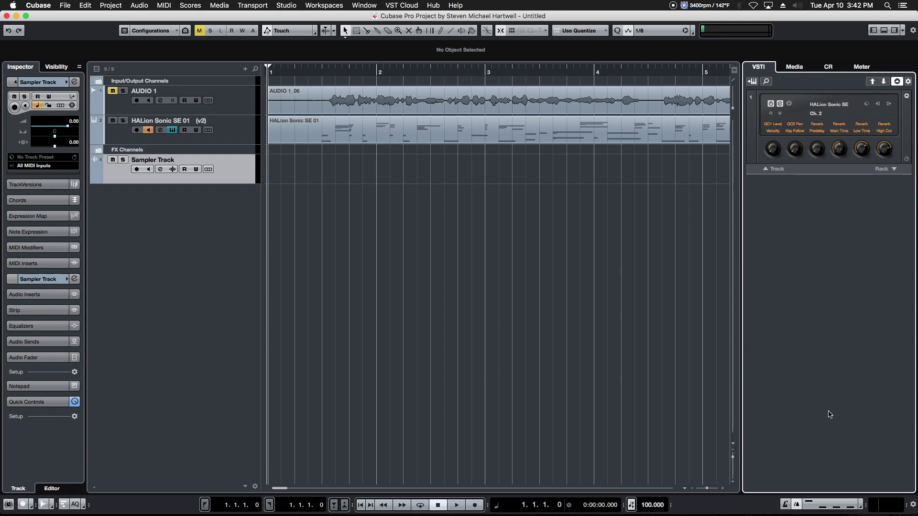
Add a Groove Agent SE track from Media › Instruments, then browse back to Loops & Samples
click(792, 68)
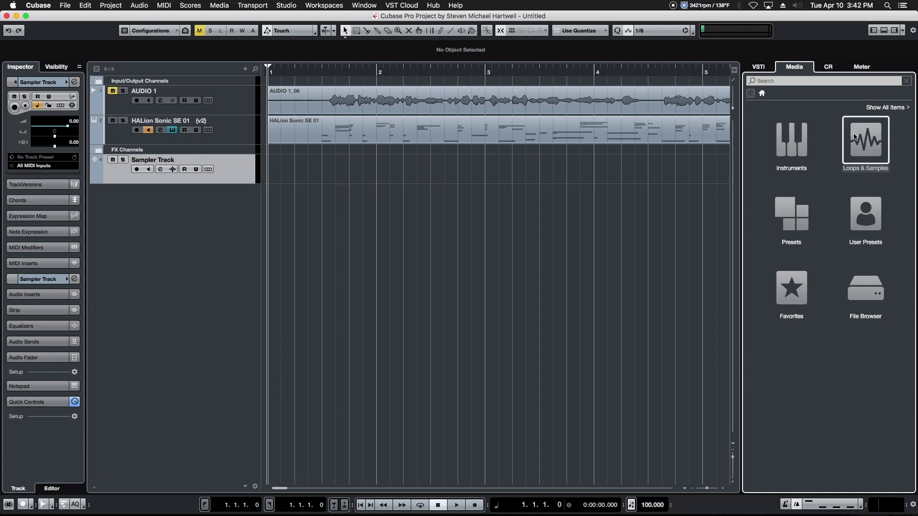
click(796, 135)
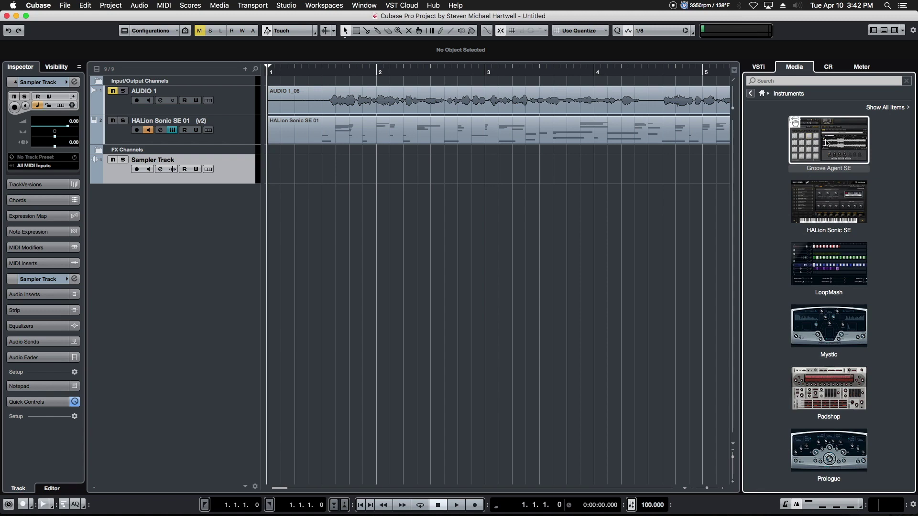
drag(827, 142, 268, 190)
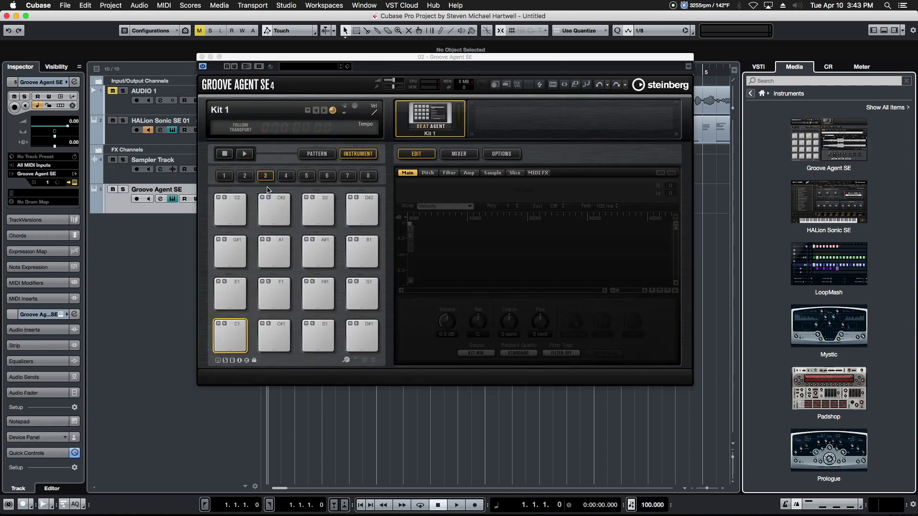
click(202, 57)
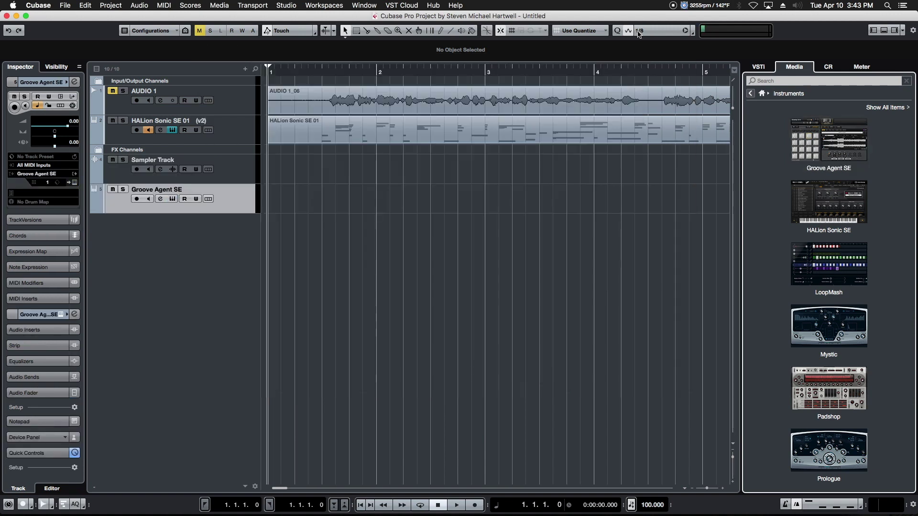
click(751, 93)
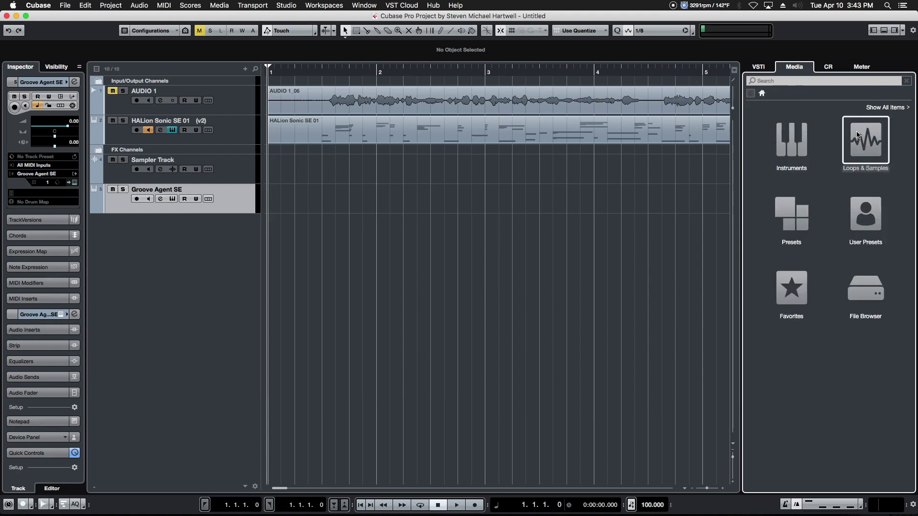
click(867, 143)
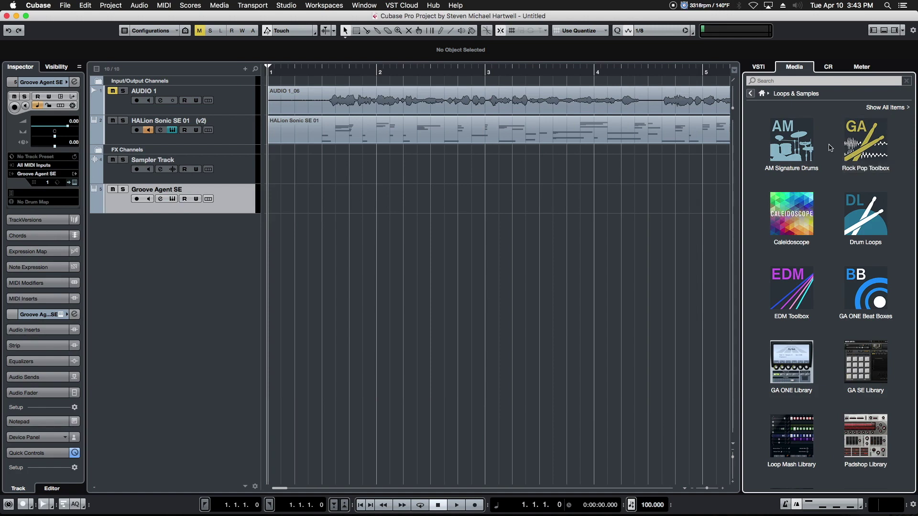
Preview 8BT_1_KickFX in AM Signature Drums and the 02 Fast Rock 170 drum loop
click(805, 147)
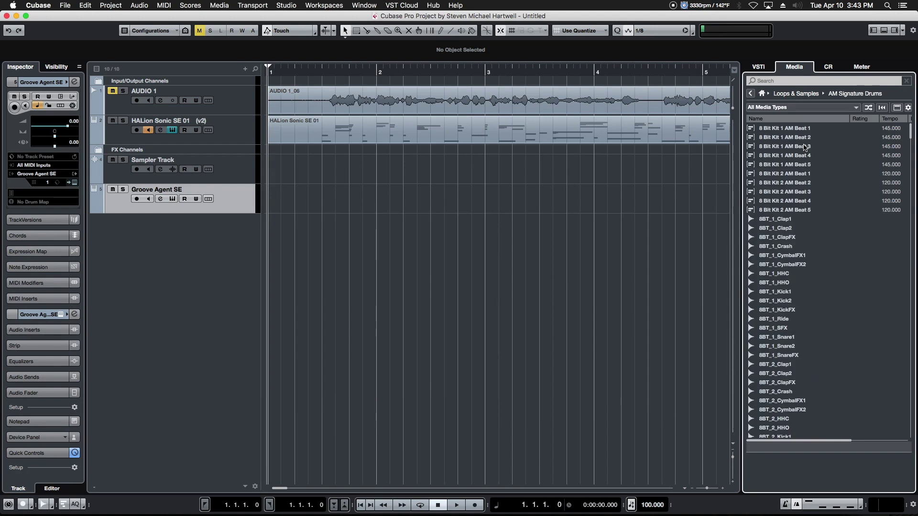
click(776, 310)
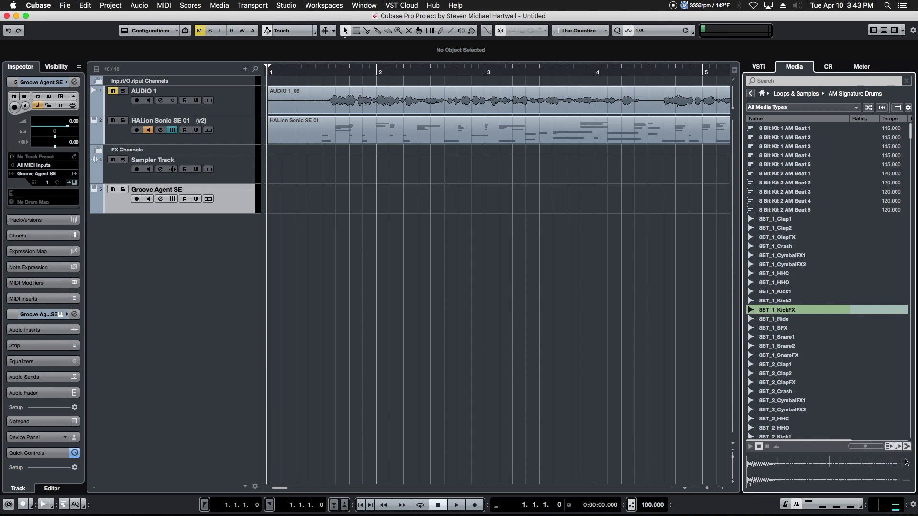
click(750, 96)
click(844, 209)
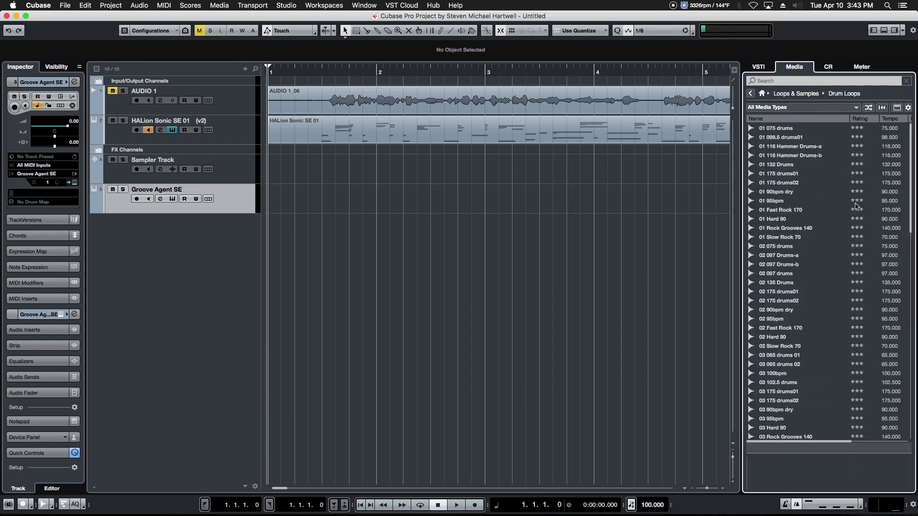
click(764, 329)
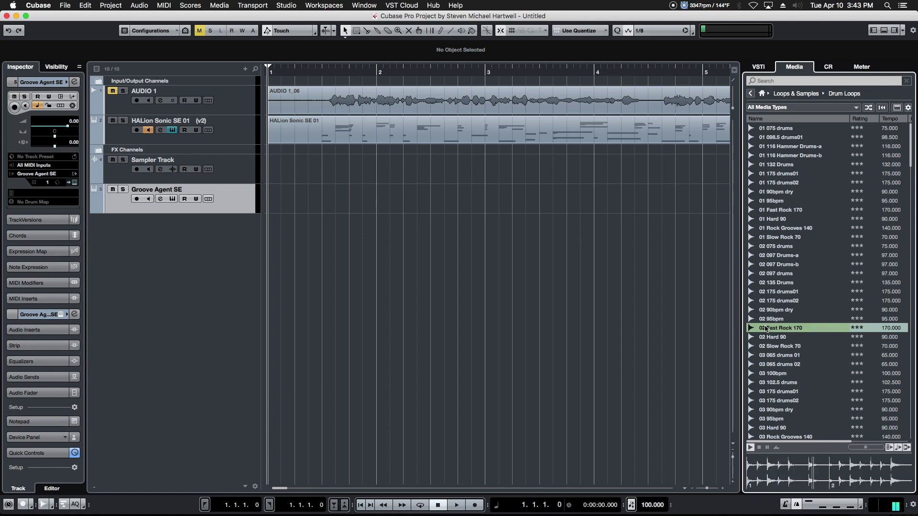
click(759, 448)
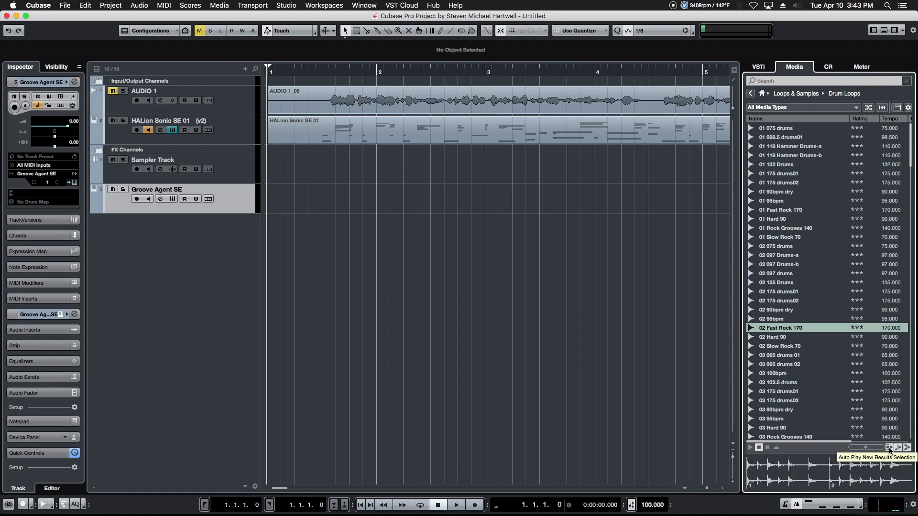
Play the project with 03 175 drums01 selected, then preview EDM Toolbox's Retro Bells break loop
key(space)
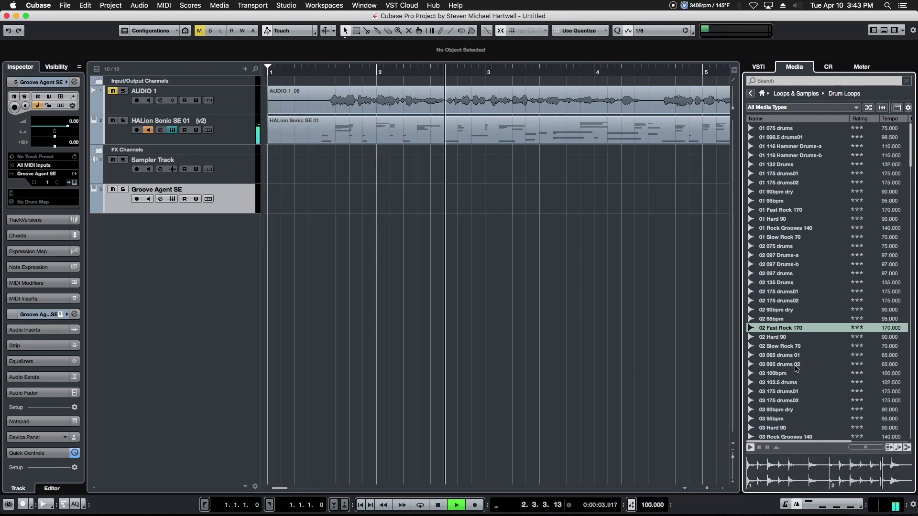
click(772, 392)
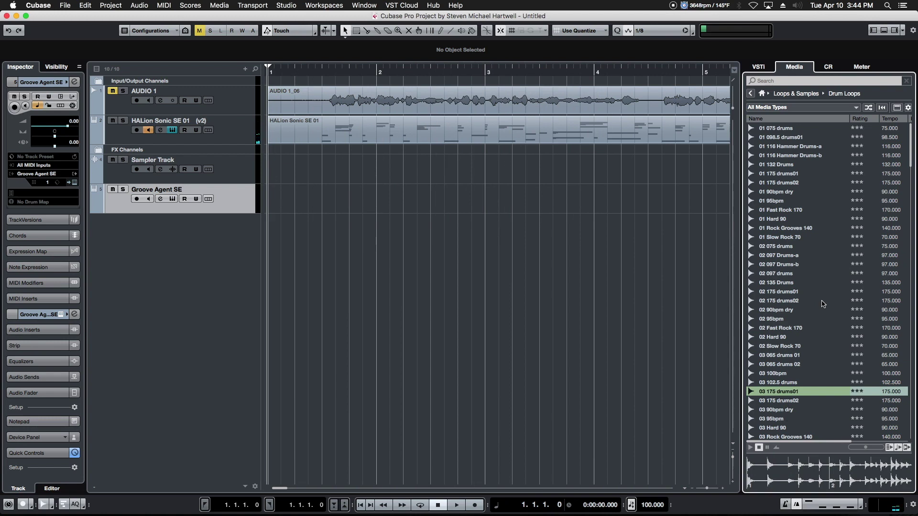
click(751, 94)
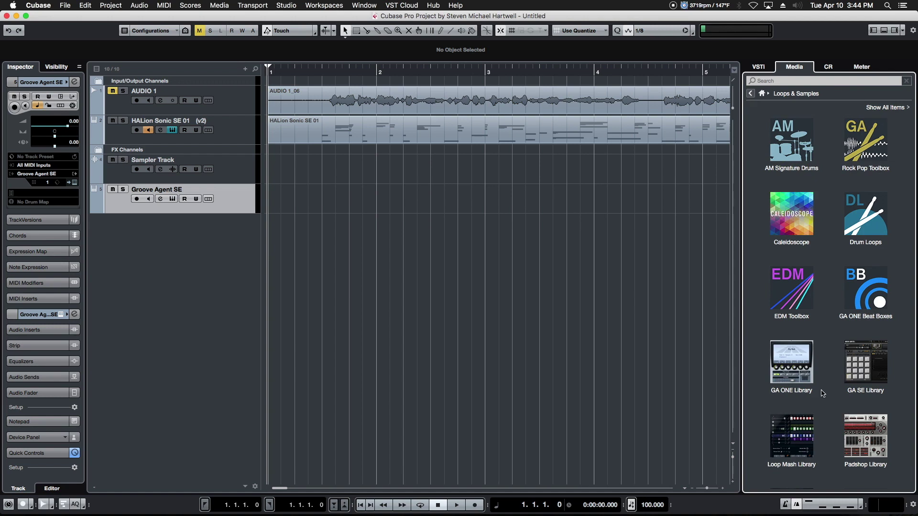
click(796, 303)
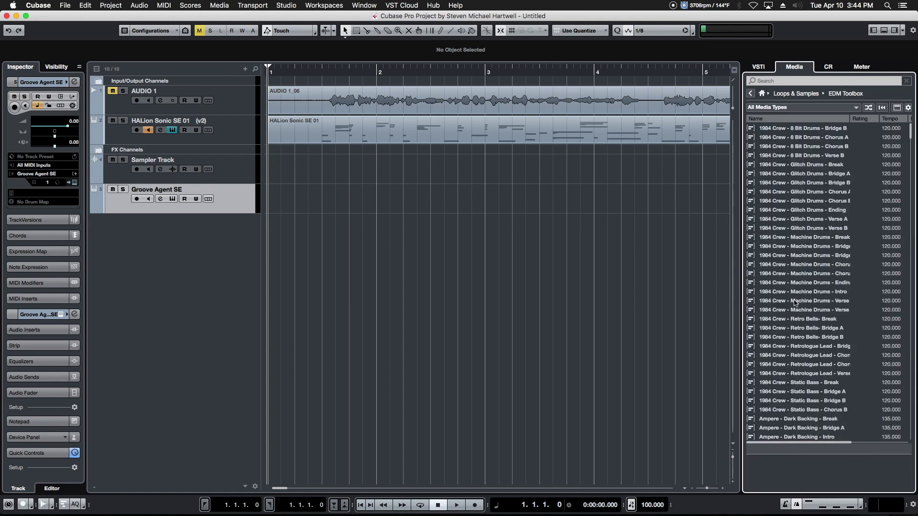
click(783, 320)
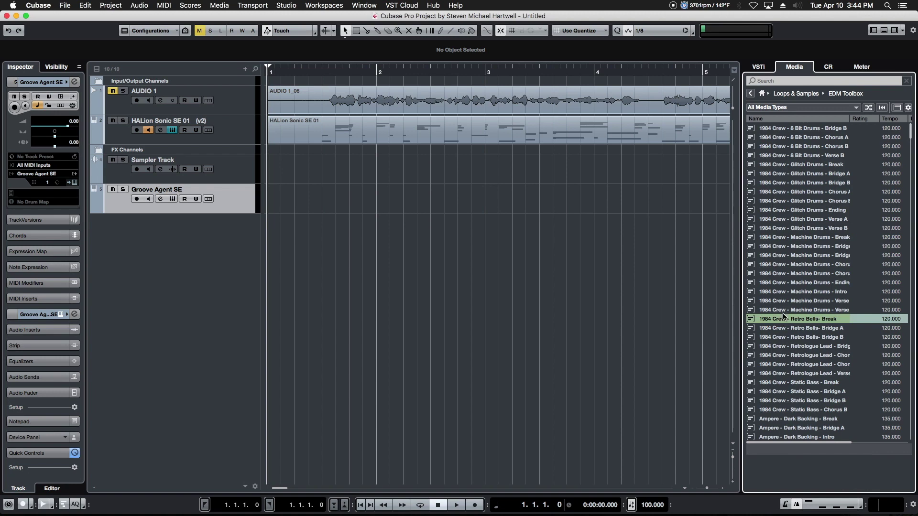
click(750, 93)
Add a BIG ASS SYNTH track from the user instrument presets and play a note to audition it
click(865, 289)
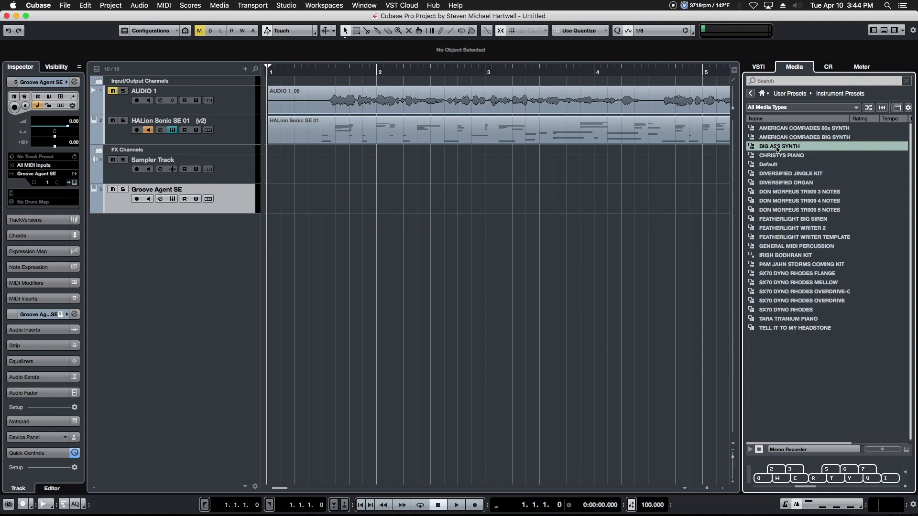
drag(777, 149, 271, 218)
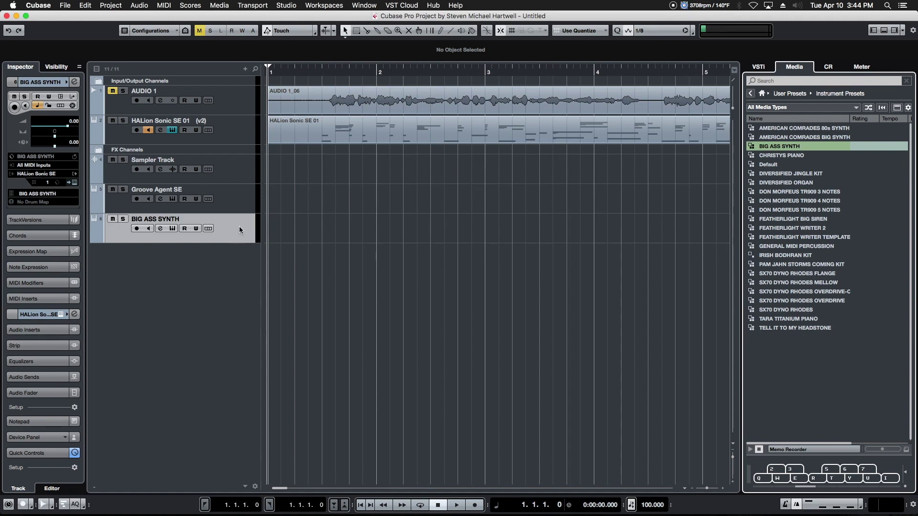
click(172, 228)
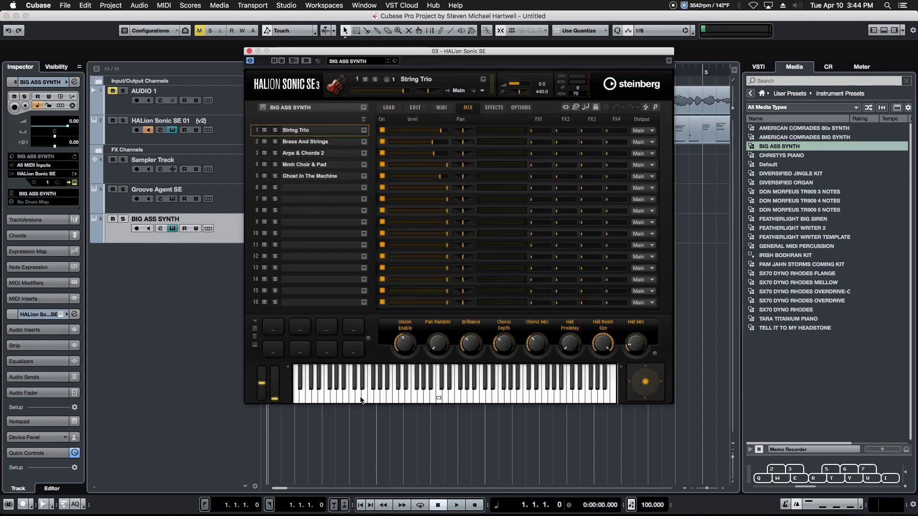
click(344, 397)
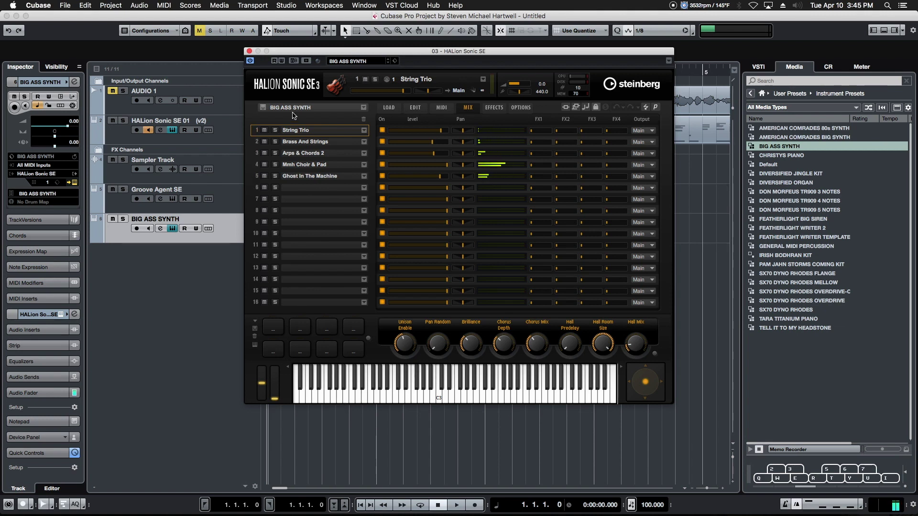
Close the HALion Sonic SE window and return the Media browser to its home categories
click(249, 52)
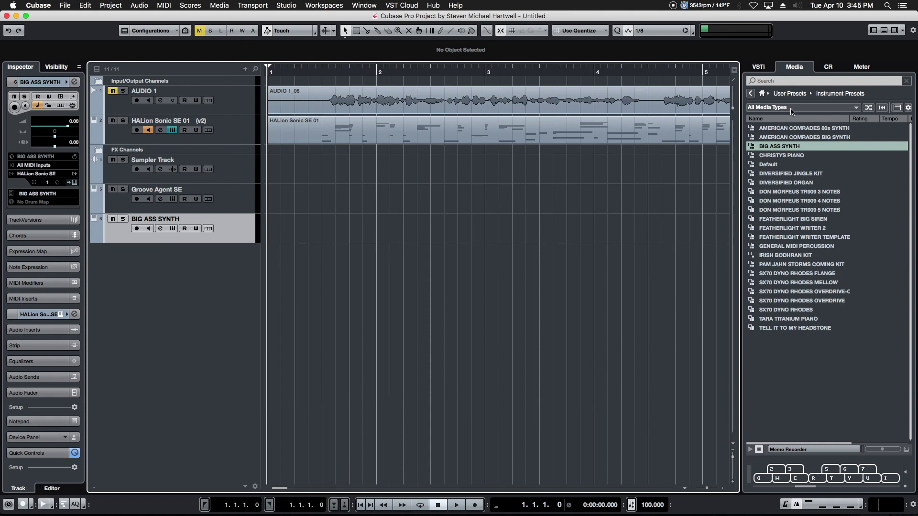
click(750, 94)
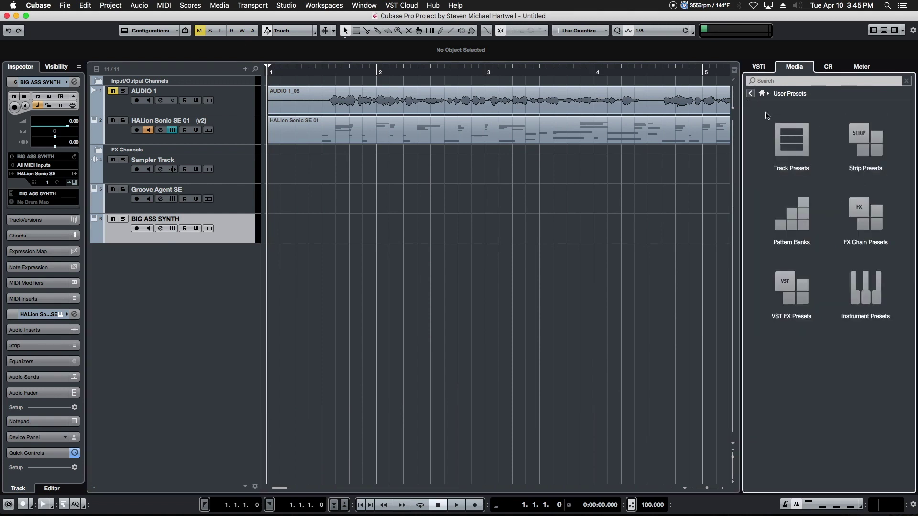
click(750, 93)
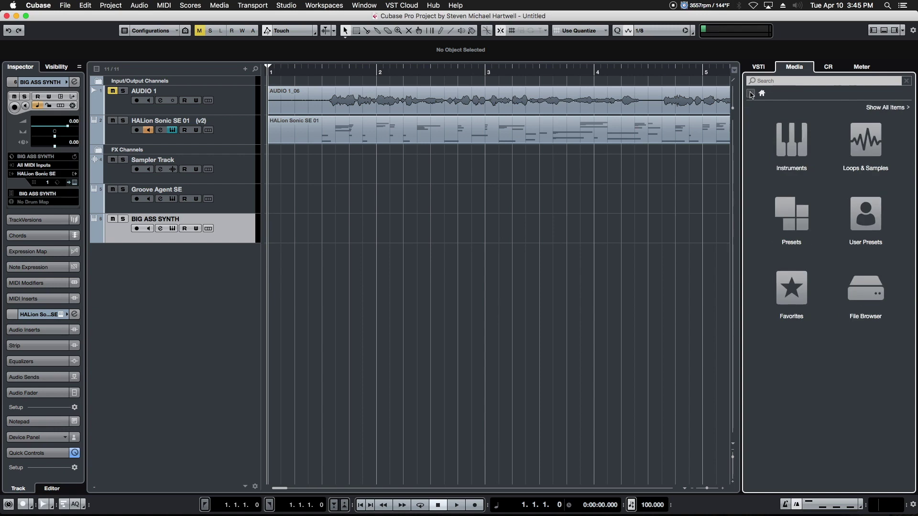
click(859, 296)
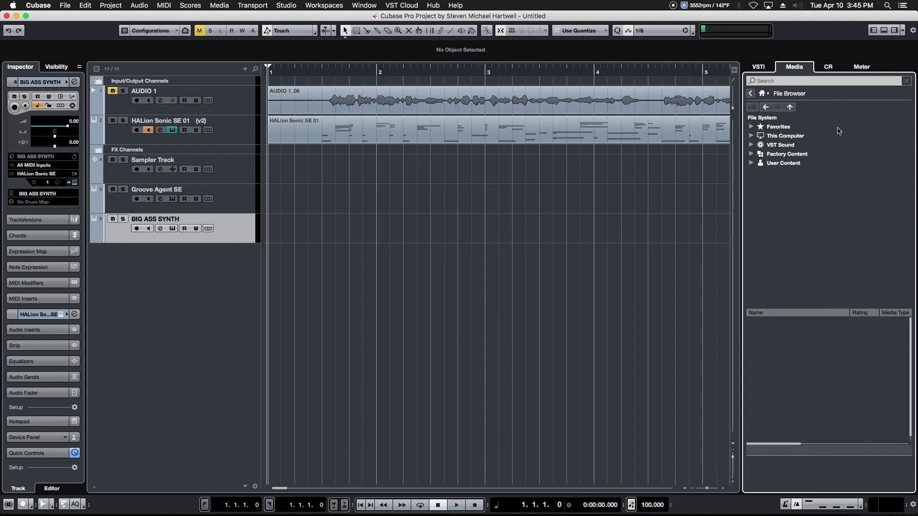
click(750, 93)
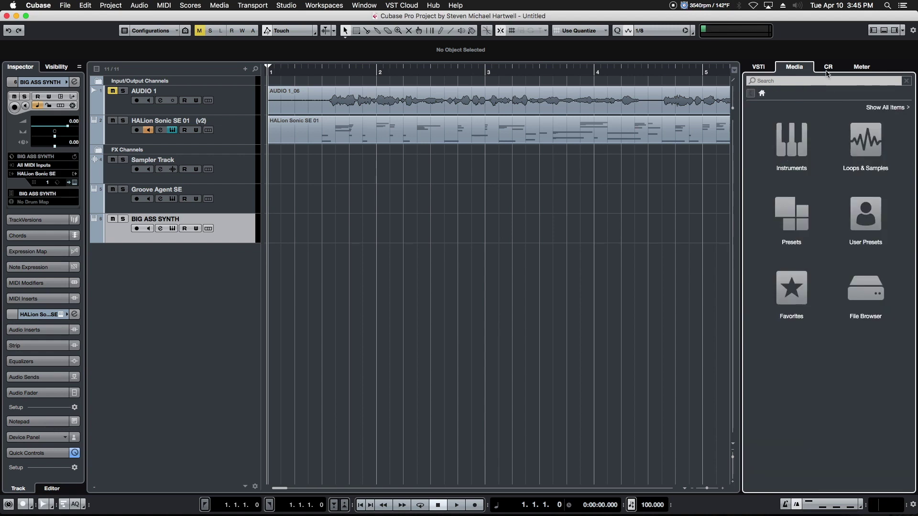
click(828, 67)
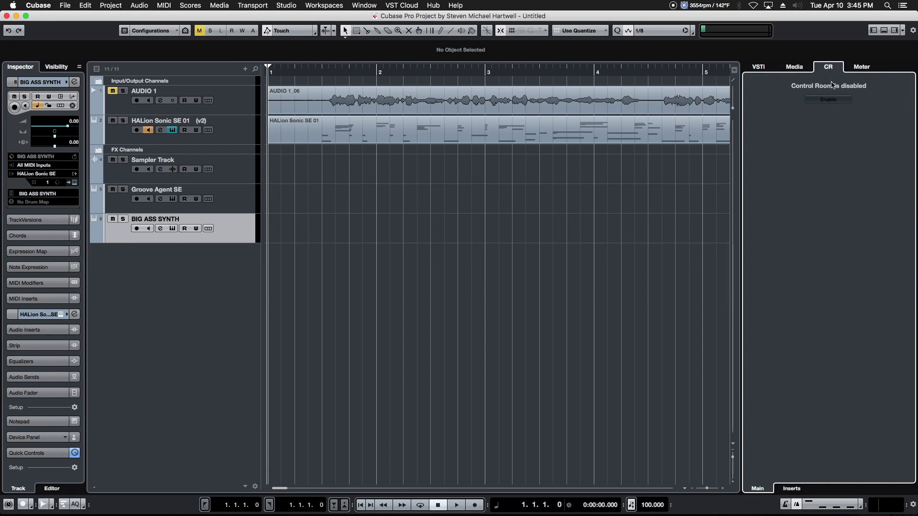
Enable the Control Room, then switch the right zone to the master Meter page
click(829, 100)
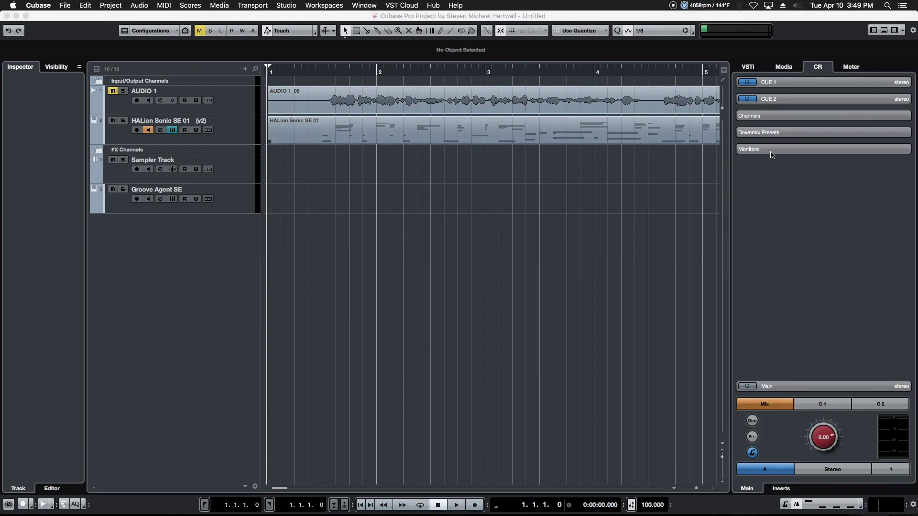
click(851, 67)
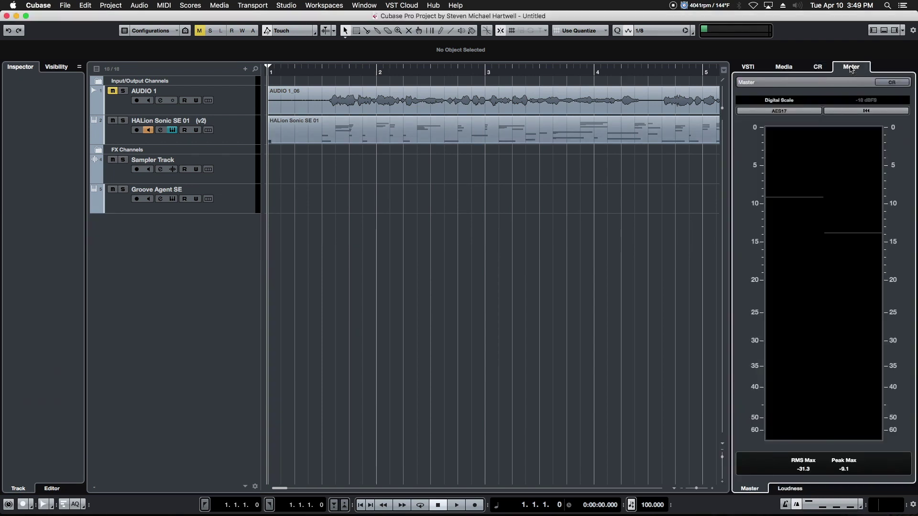
Play and stop the project to hold RMS Max -24.3 and Peak Max -8.9, keeping Digital Scale
key(space)
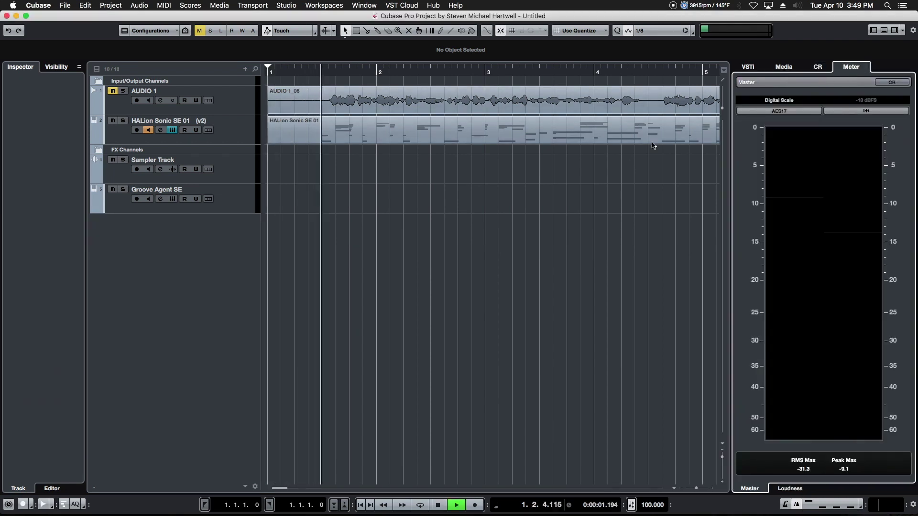
key(space)
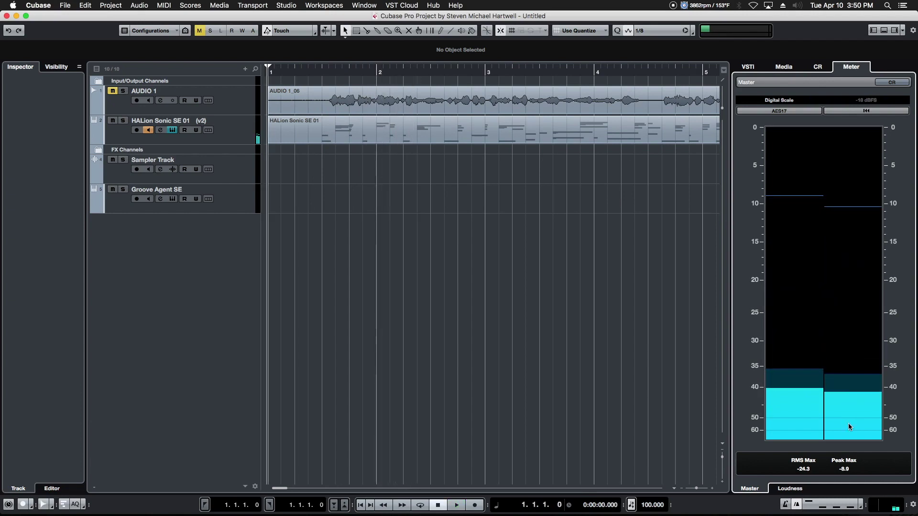
click(789, 101)
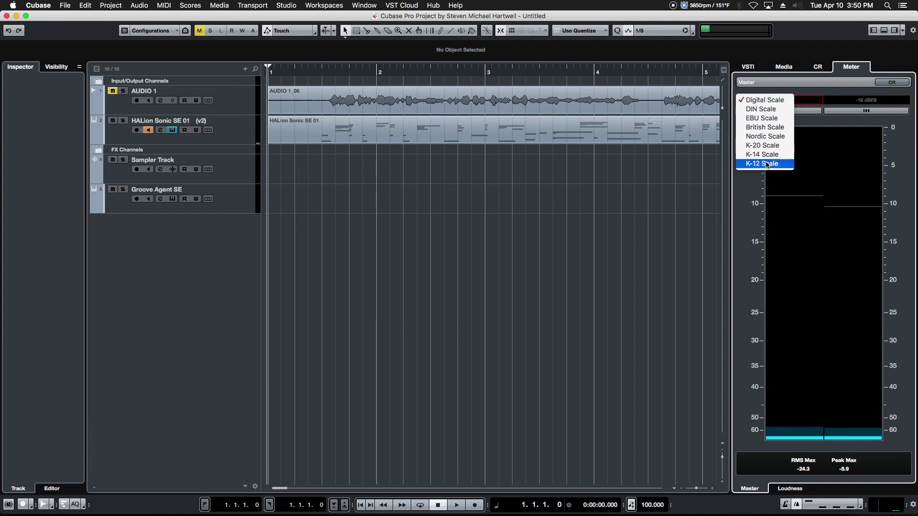
click(845, 123)
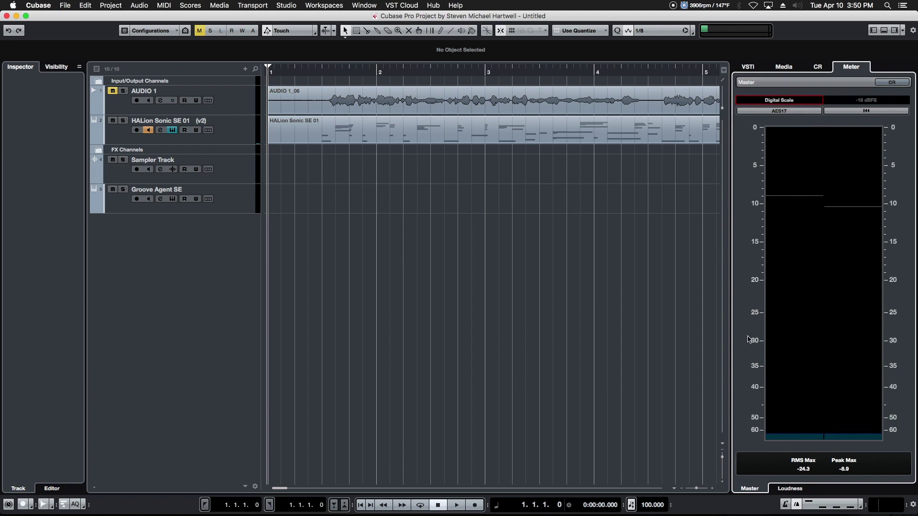
Measure loudness during playback on the Loudness meter, reaching Integrated -0.1 LU and True Peak -7.7 dB
click(789, 489)
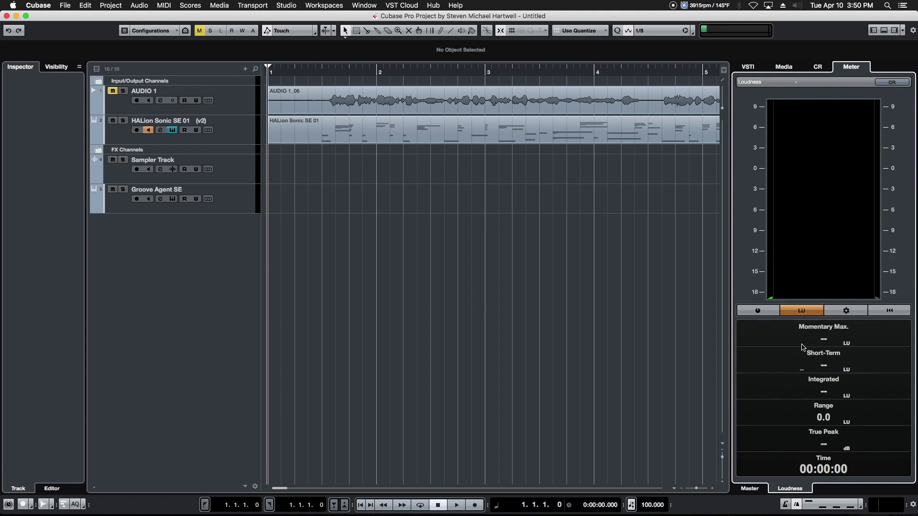
key(space)
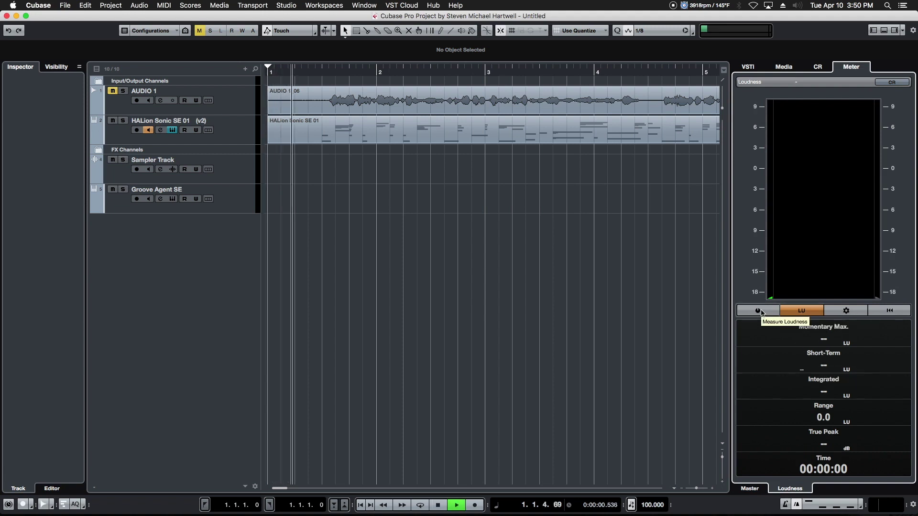
click(760, 312)
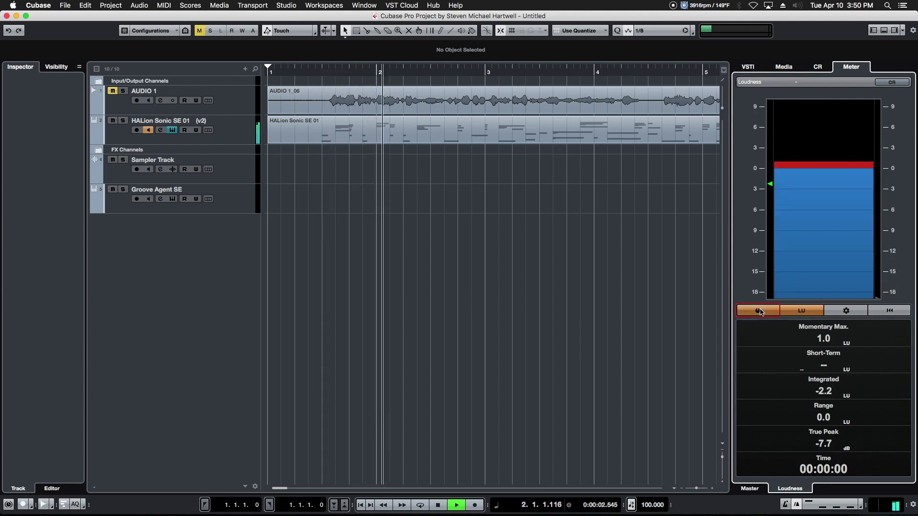
key(space)
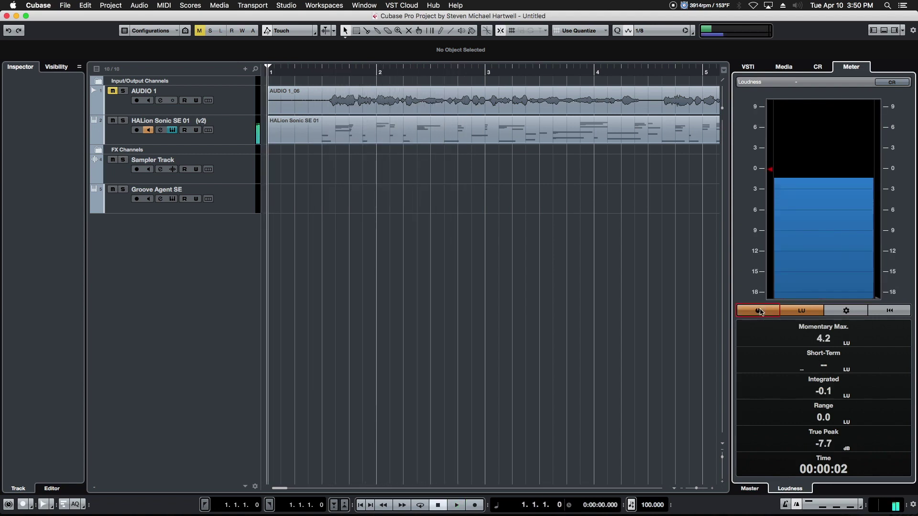